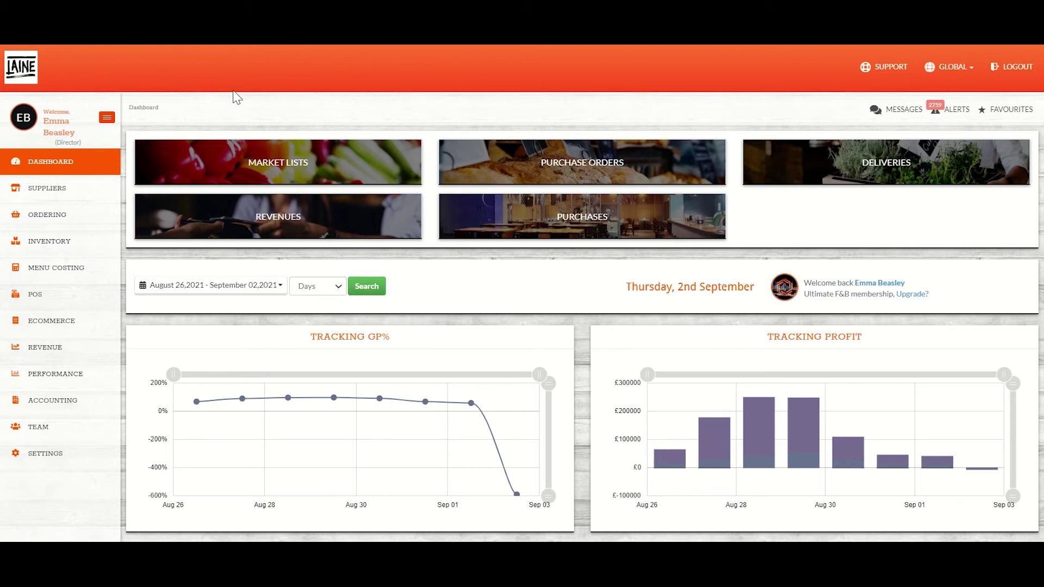
Go to Menu Costing's Sub Recipes list showing the espresso martini sub-recipes
{"action": "left_click", "coordinate": [81, 268]}
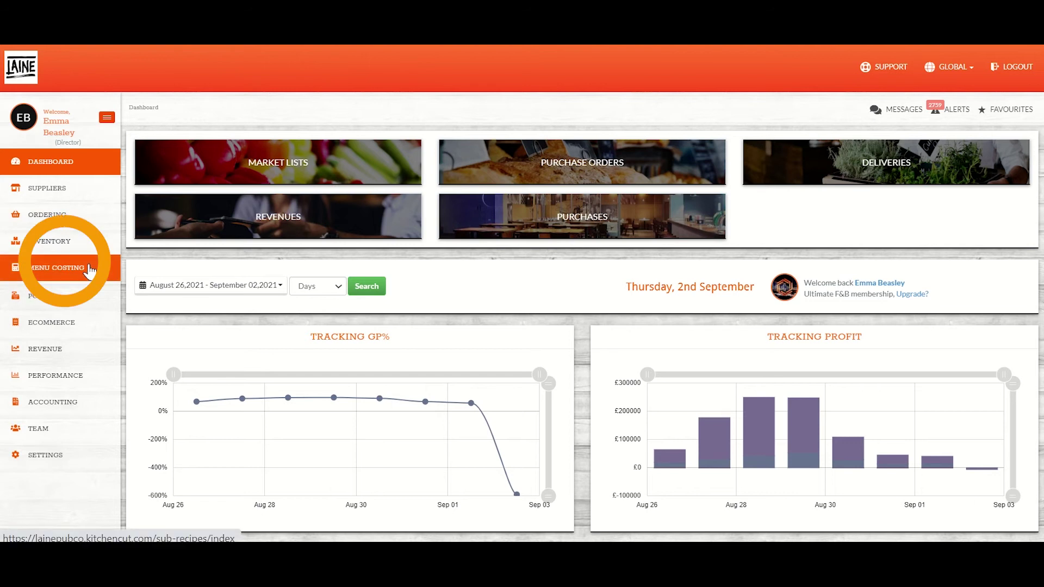
{"action": "left_click", "coordinate": [86, 296]}
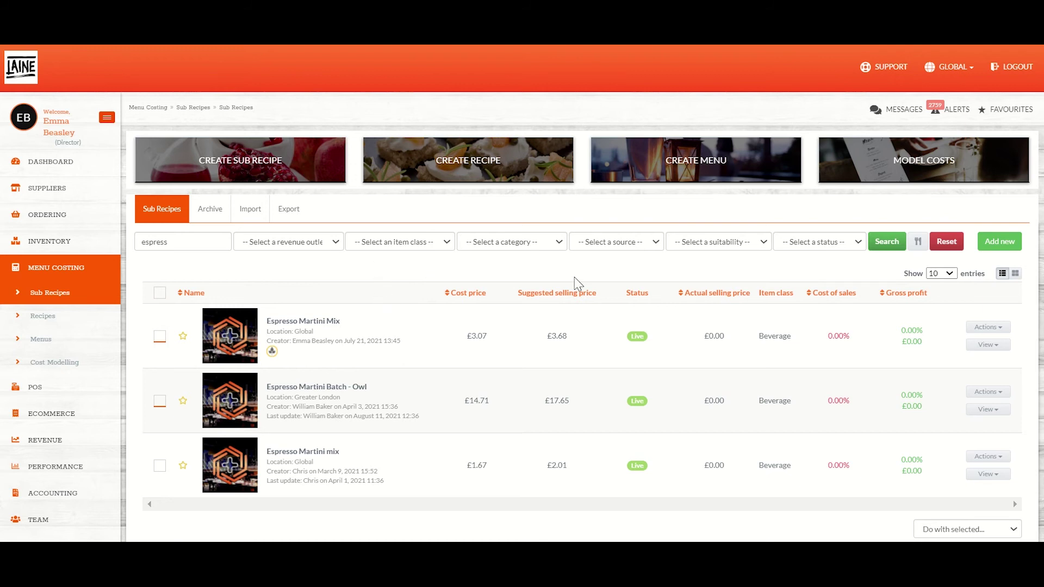
Add a new sub-recipe named Espresso Martini Mix, keeping its status Live
{"action": "left_click", "coordinate": [1012, 245]}
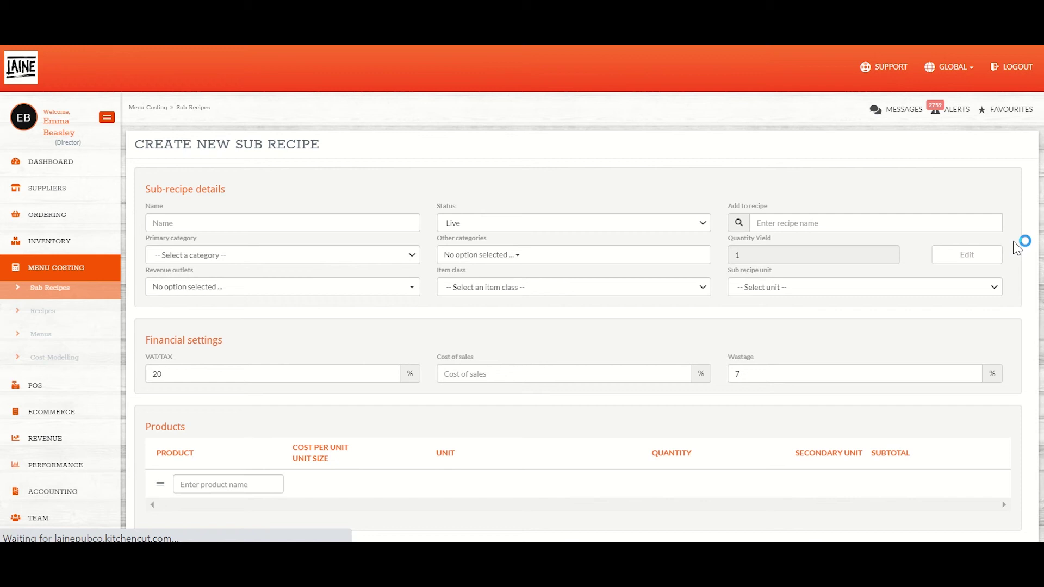
{"action": "left_click", "coordinate": [305, 227]}
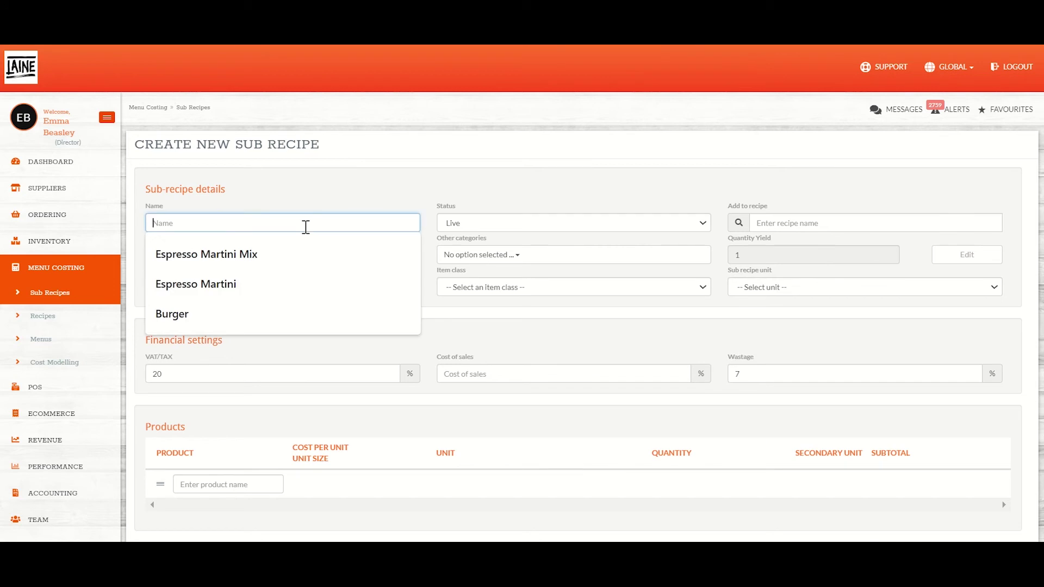
{"action": "left_click", "coordinate": [302, 247]}
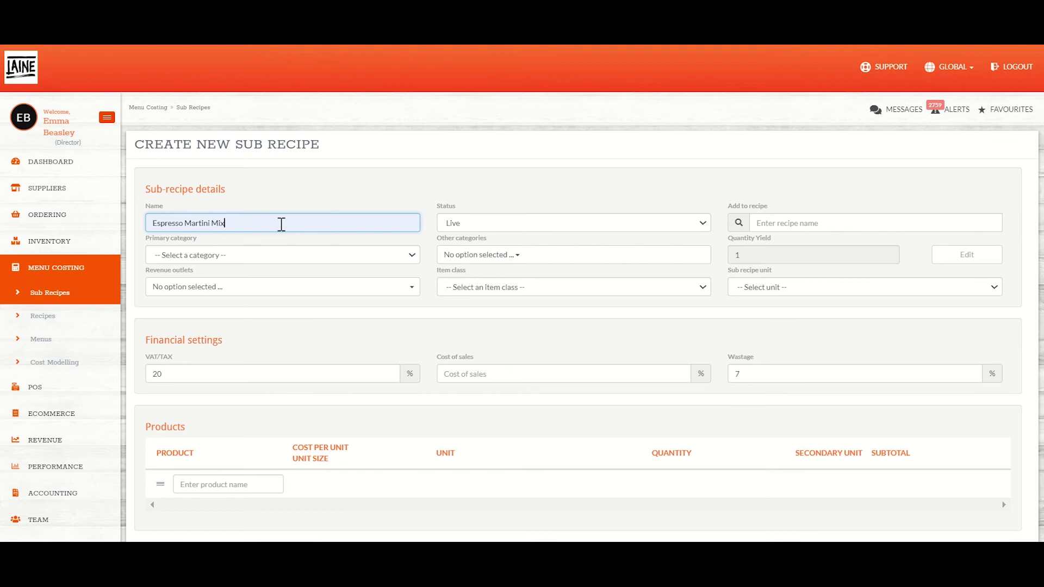
{"action": "left_click", "coordinate": [527, 224]}
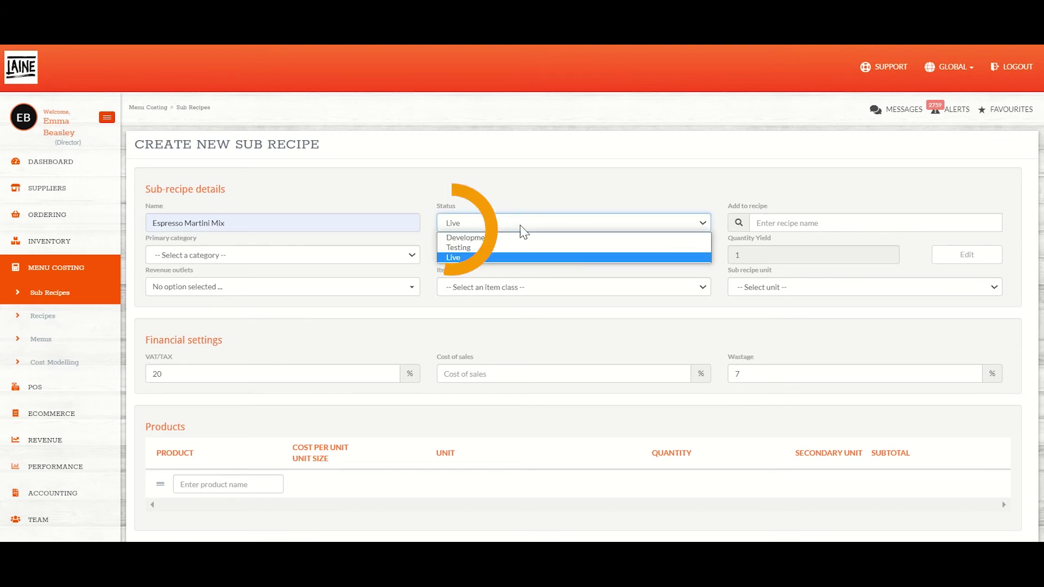
{"action": "left_click", "coordinate": [521, 224]}
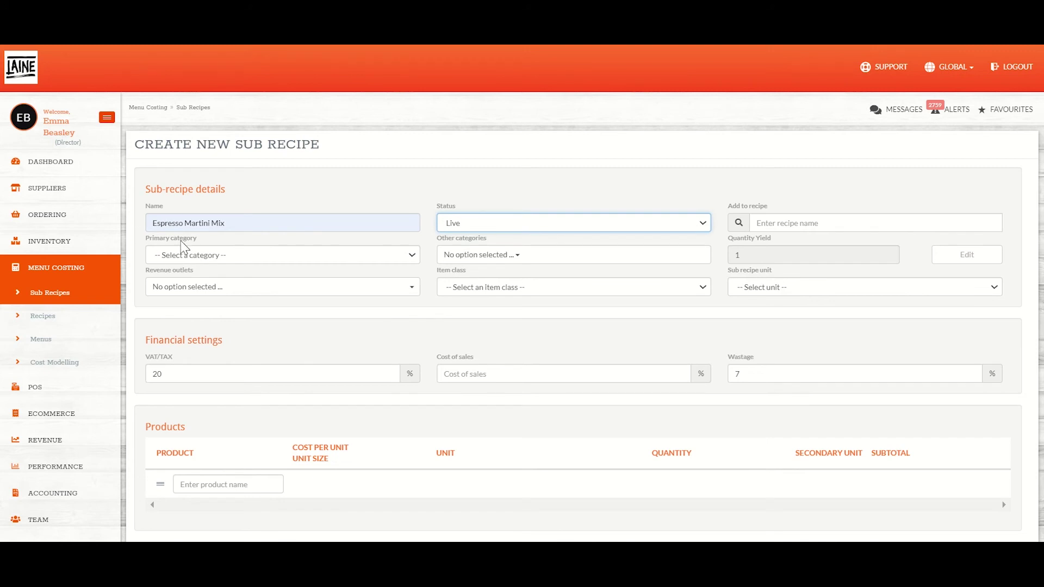
Set the primary category to Misc and add Cocktails as an other category
{"action": "left_click", "coordinate": [283, 255]}
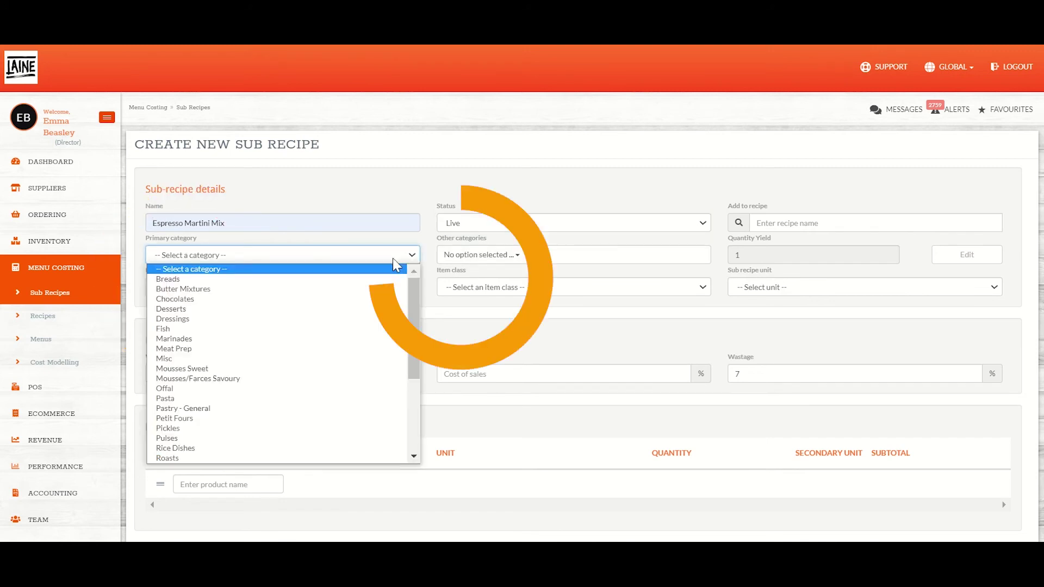
{"action": "left_click", "coordinate": [247, 359]}
{"action": "left_click", "coordinate": [554, 257]}
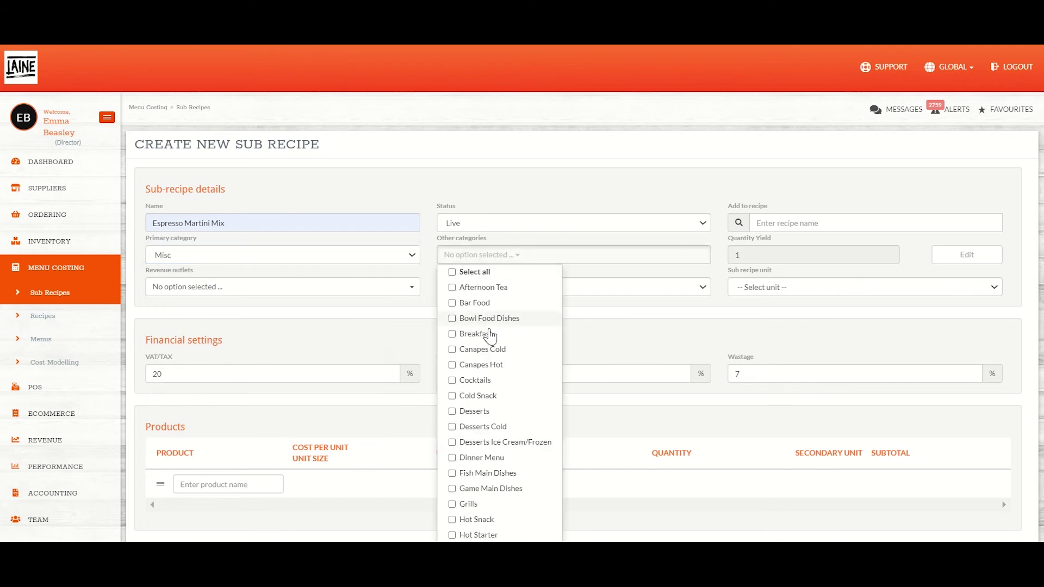
{"action": "left_click", "coordinate": [484, 381]}
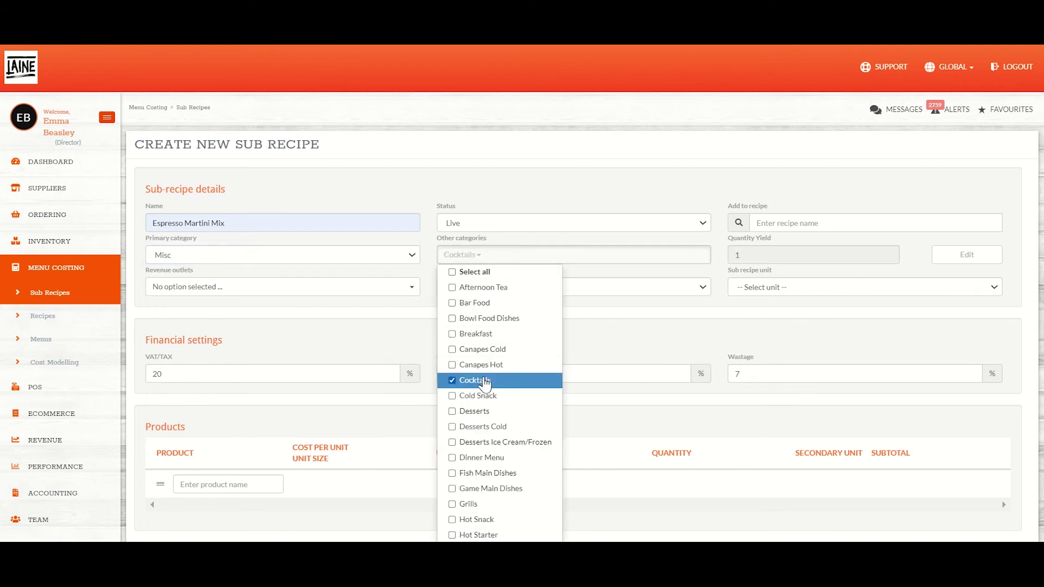
{"action": "left_click", "coordinate": [631, 272]}
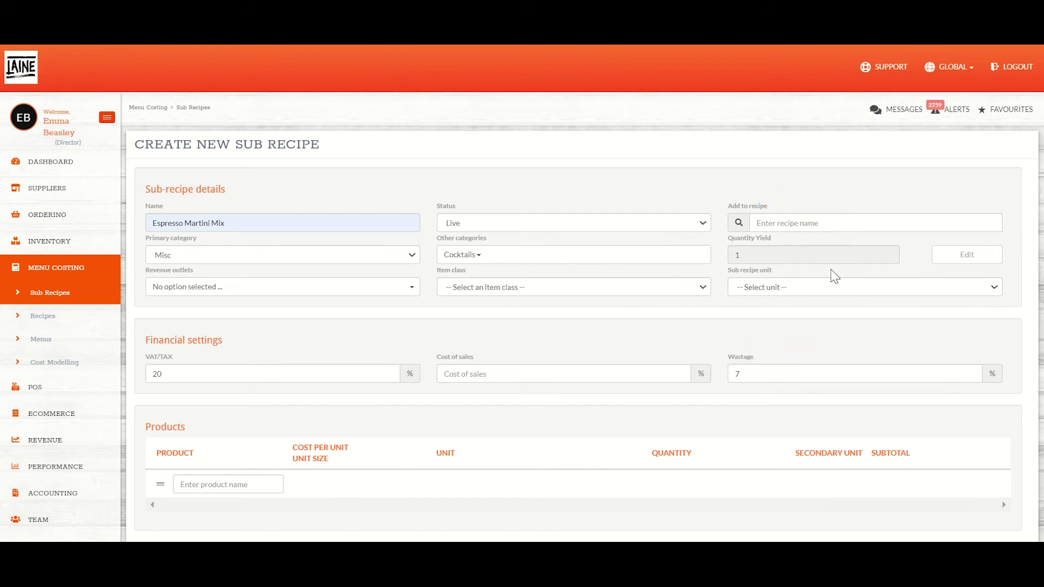
Change the quantity yield from 1.00 to 750.00 milliliter and save it
{"action": "left_click", "coordinate": [966, 260]}
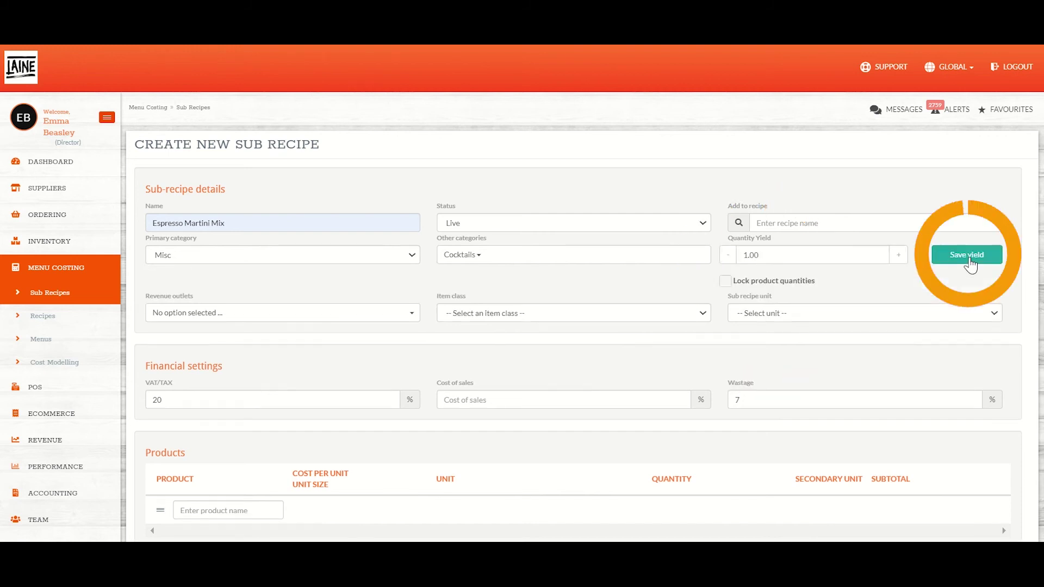
{"action": "left_click_drag", "start_coordinate": [844, 254], "coordinate": [683, 261]}
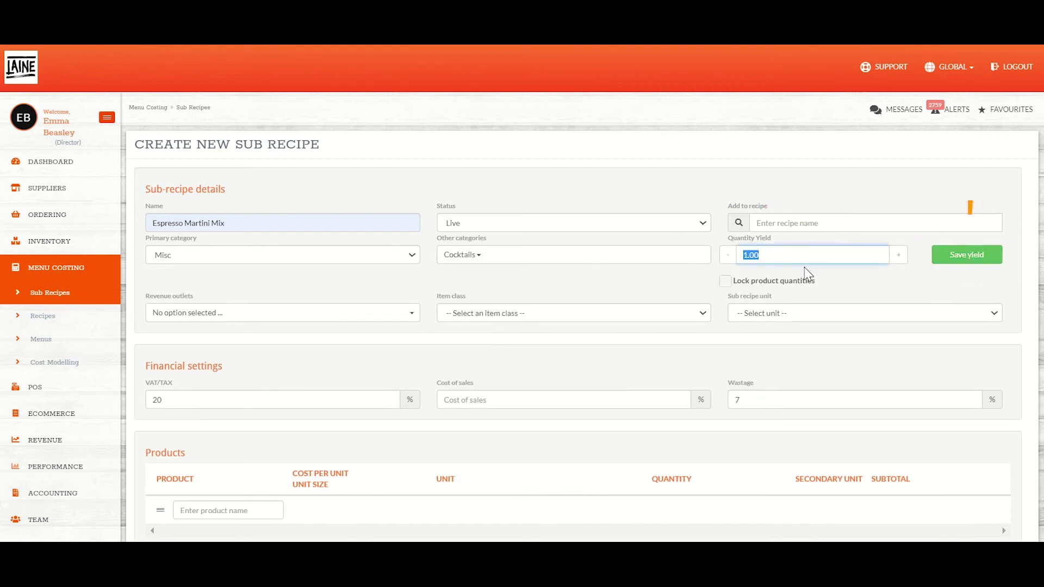
{"action": "type", "text": "750"}
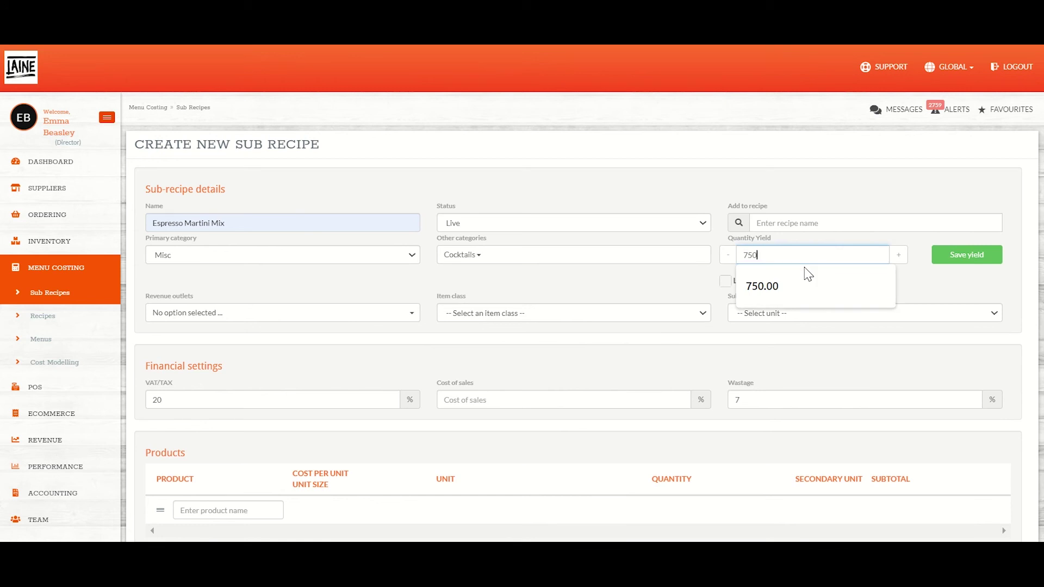
{"action": "left_click", "coordinate": [771, 288]}
{"action": "left_click", "coordinate": [776, 313]}
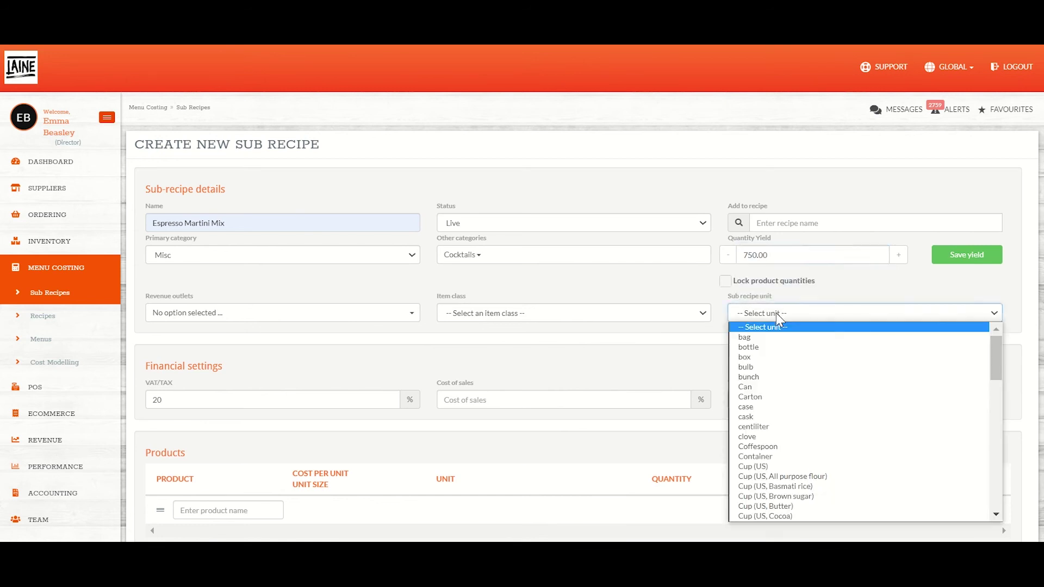
{"action": "scroll", "coordinate": [812, 378], "scroll_direction": "down", "scroll_amount": 10}
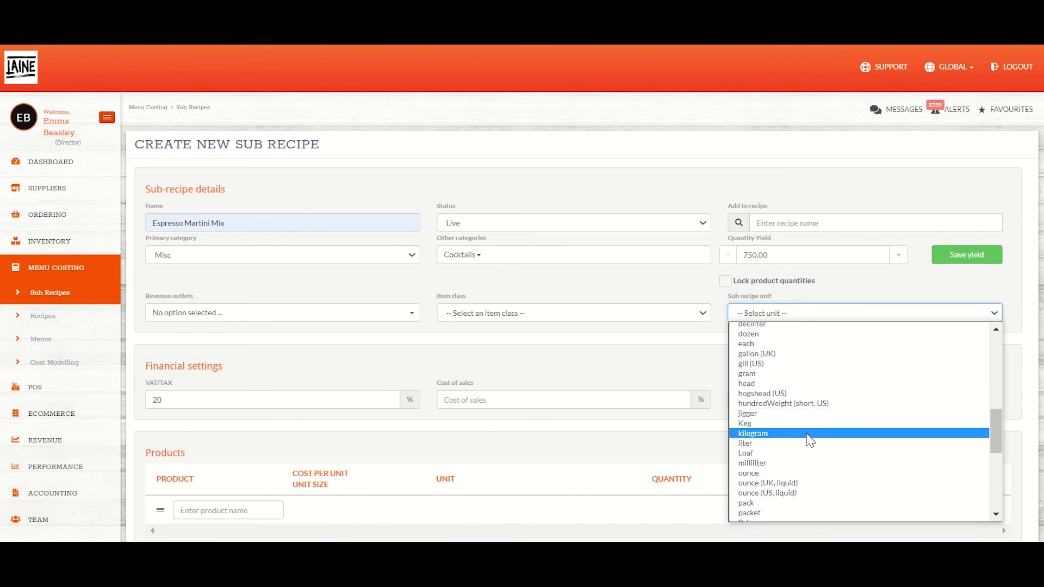
{"action": "left_click", "coordinate": [794, 464]}
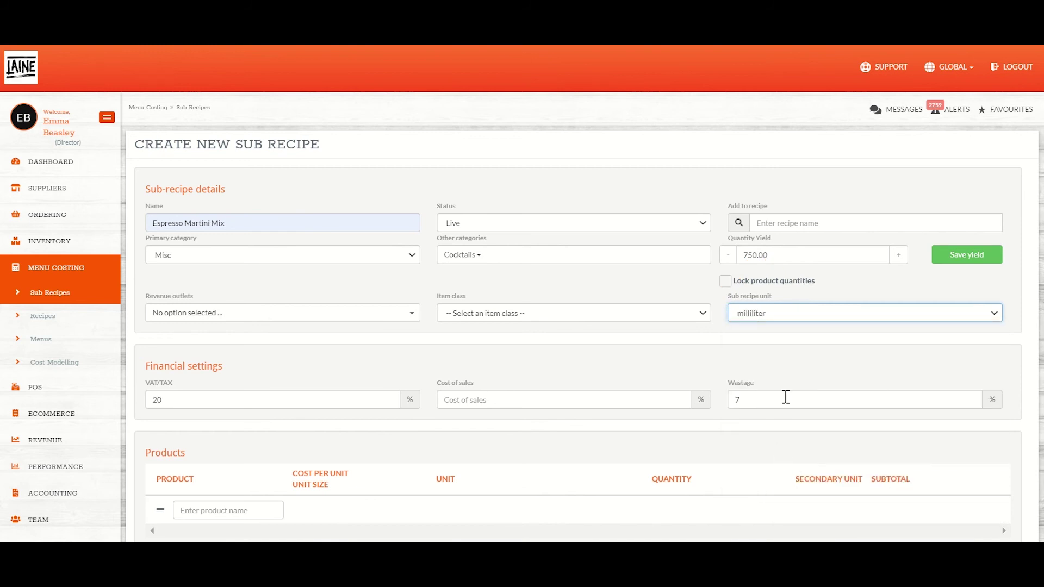
{"action": "left_click", "coordinate": [965, 260]}
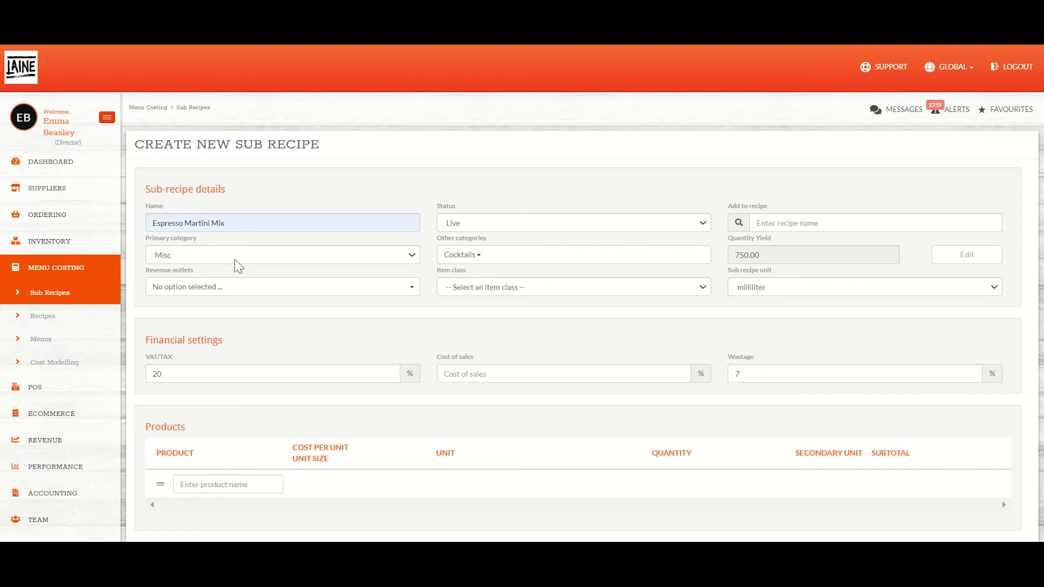
Set revenue outlets to GLOBAL: Outlet All and item class to Beverage, showing the Products table
{"action": "left_click", "coordinate": [188, 287]}
{"action": "left_click", "coordinate": [212, 318]}
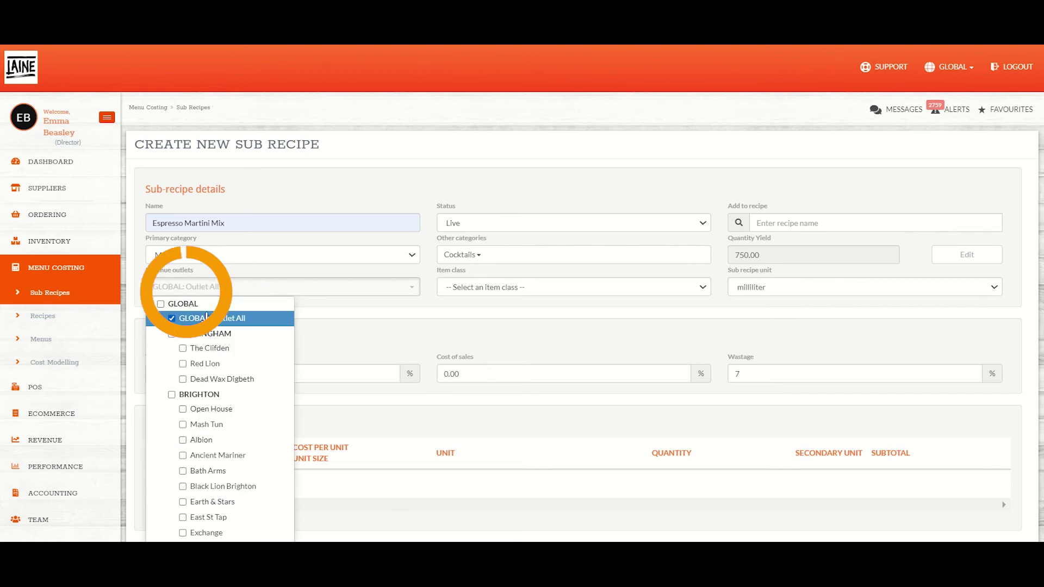
{"action": "left_click", "coordinate": [492, 289]}
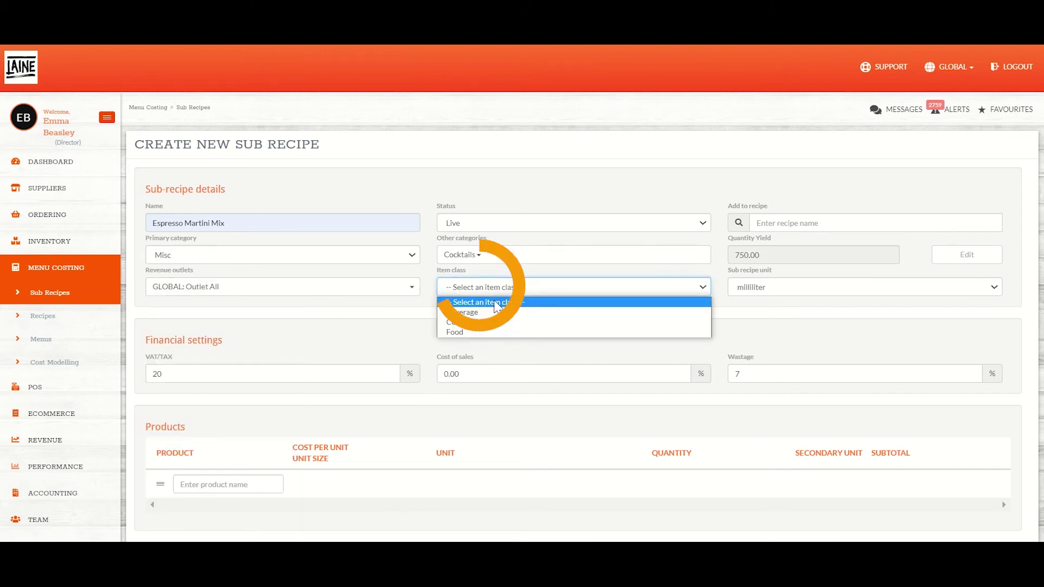
{"action": "left_click", "coordinate": [483, 313]}
{"action": "scroll", "coordinate": [362, 303], "scroll_direction": "down", "scroll_amount": 3}
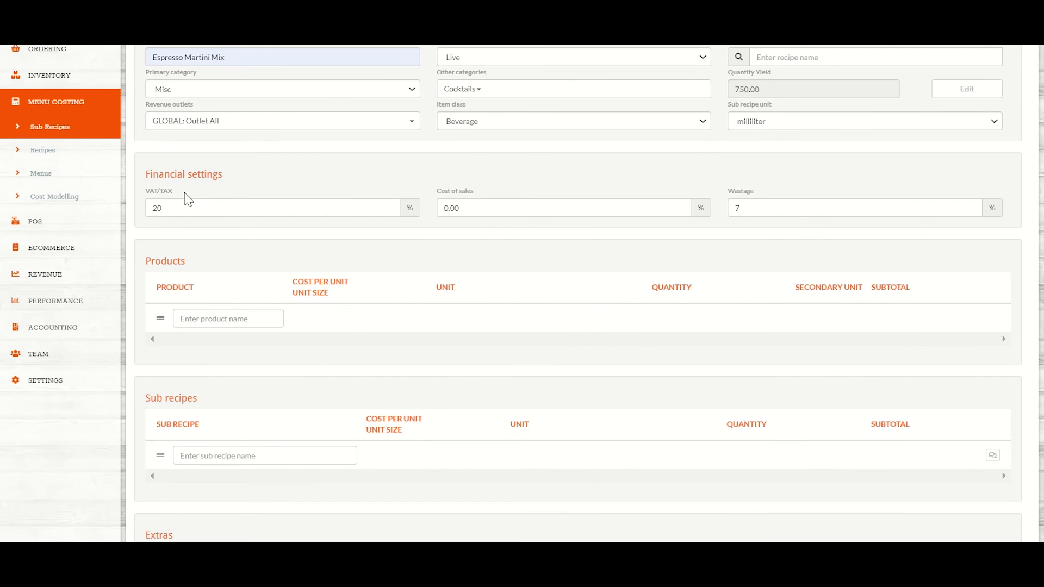
{"action": "scroll", "coordinate": [493, 231], "scroll_direction": "down", "scroll_amount": 2}
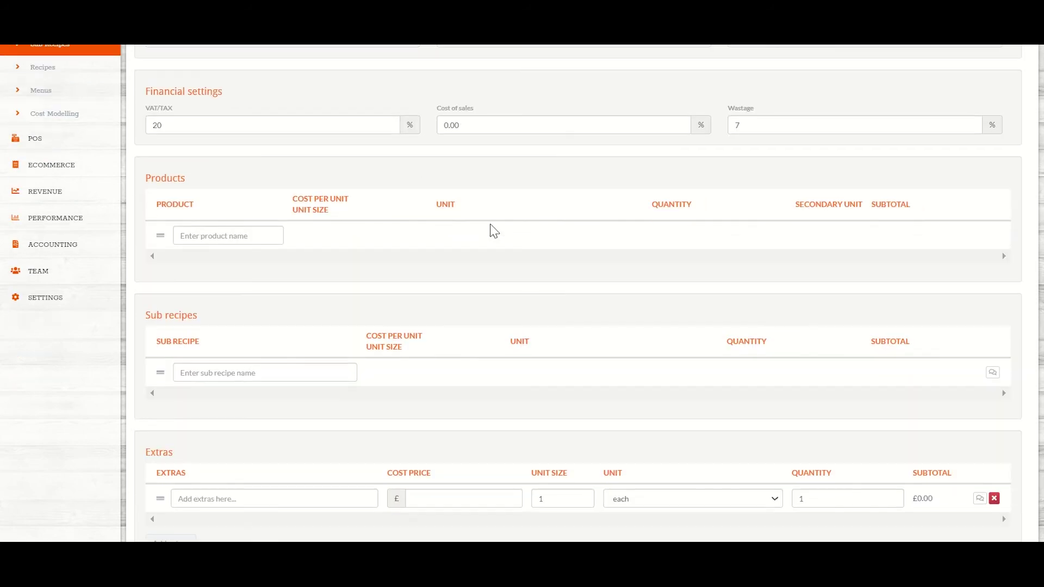
{"action": "scroll", "coordinate": [489, 238], "scroll_direction": "down", "scroll_amount": 1}
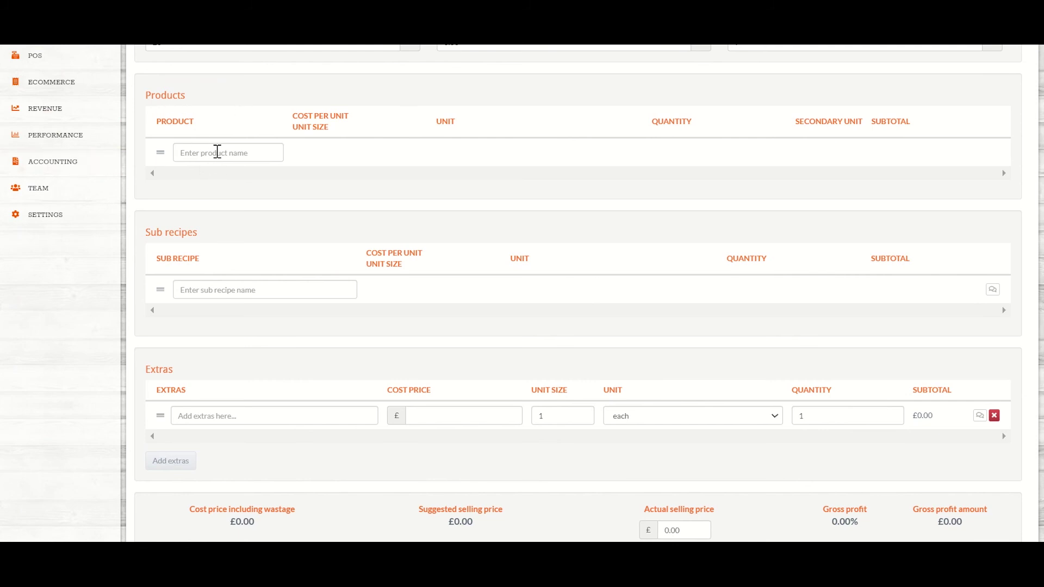
Add Caffe Molinari ORO Beans as the first product ingredient
{"action": "left_click", "coordinate": [218, 152]}
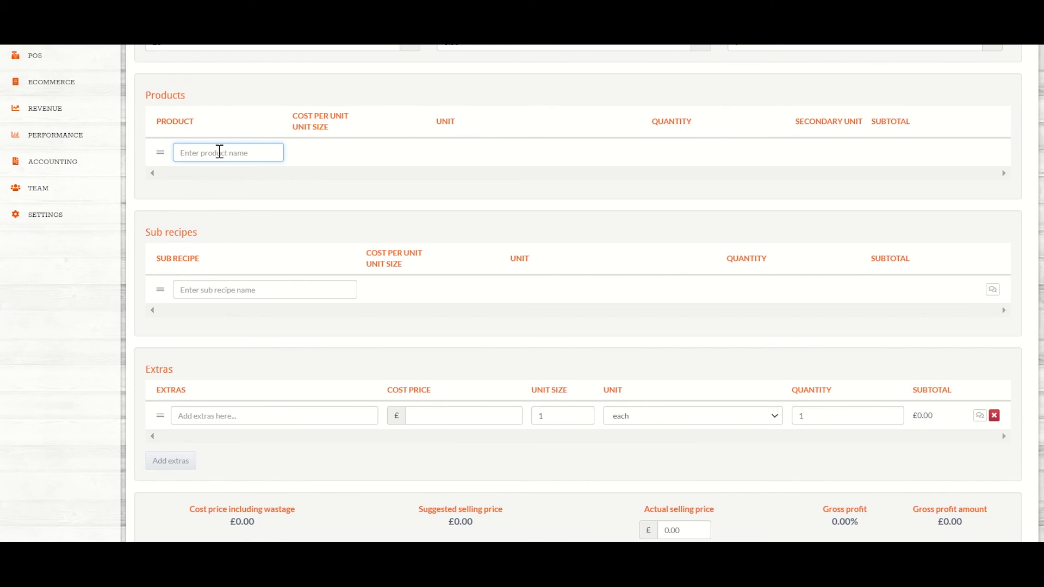
{"action": "type", "text": "moli"}
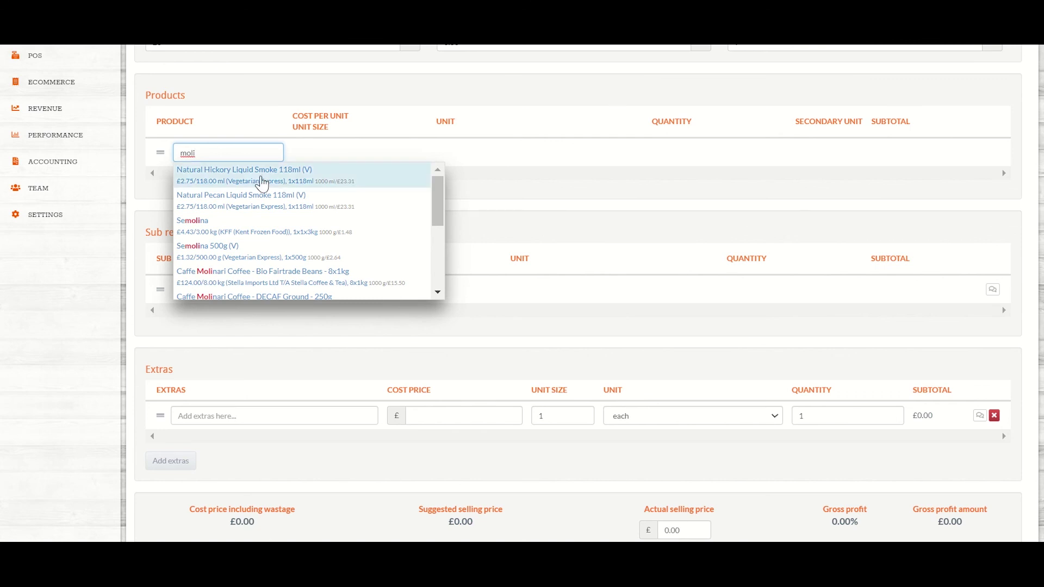
{"action": "scroll", "coordinate": [286, 175], "scroll_direction": "down", "scroll_amount": 2}
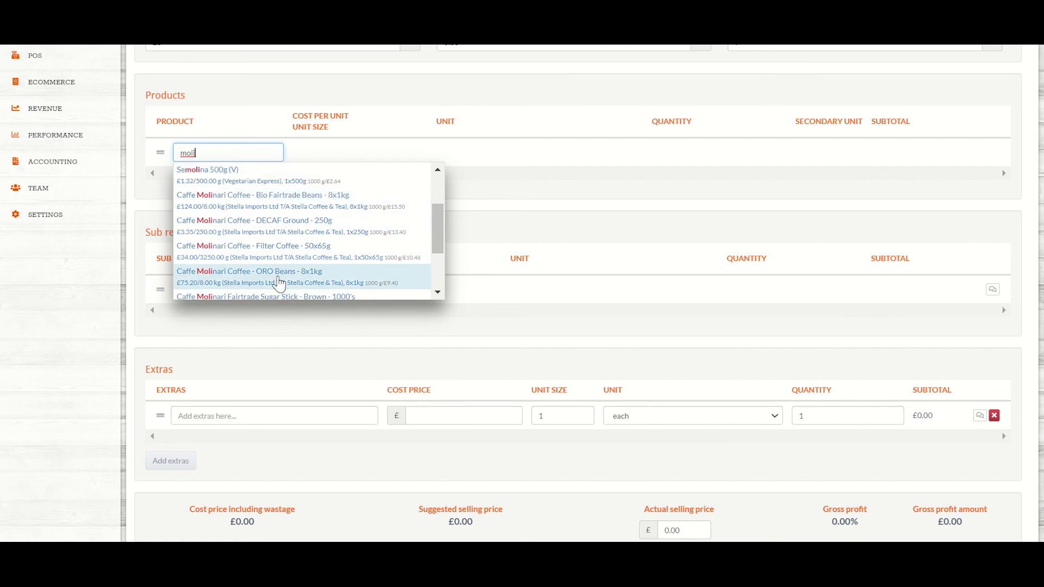
{"action": "left_click", "coordinate": [280, 283]}
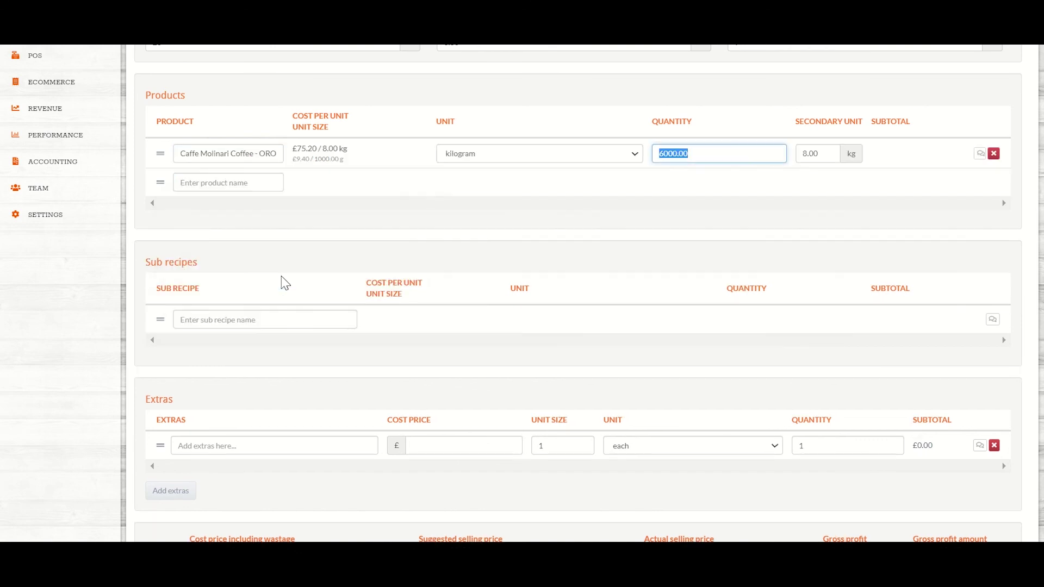
Measure the coffee in gram with quantity 160, giving a £1.50 subtotal
{"action": "left_click", "coordinate": [636, 155]}
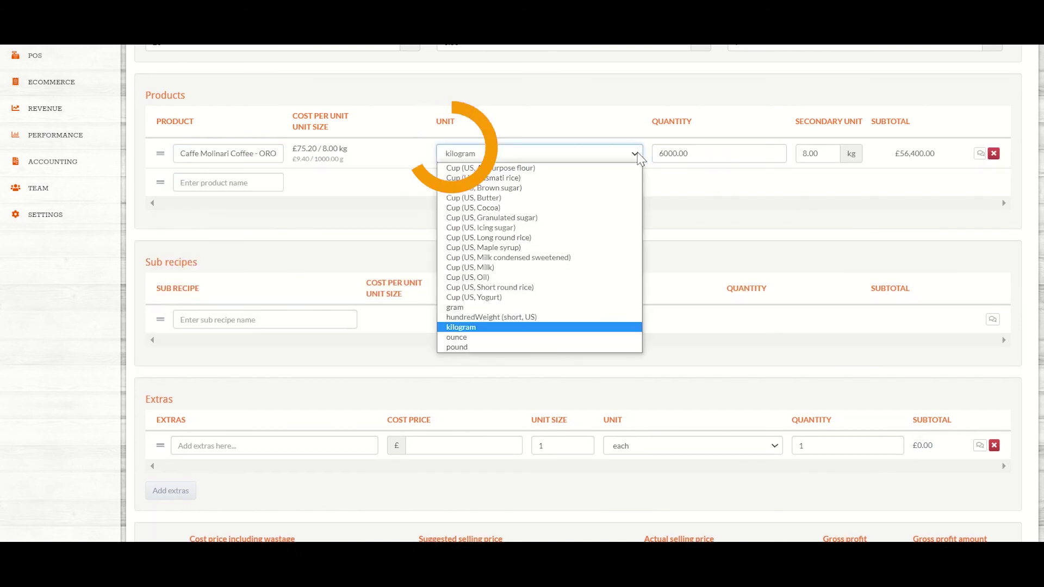
{"action": "left_click", "coordinate": [504, 308]}
{"action": "left_click", "coordinate": [709, 152]}
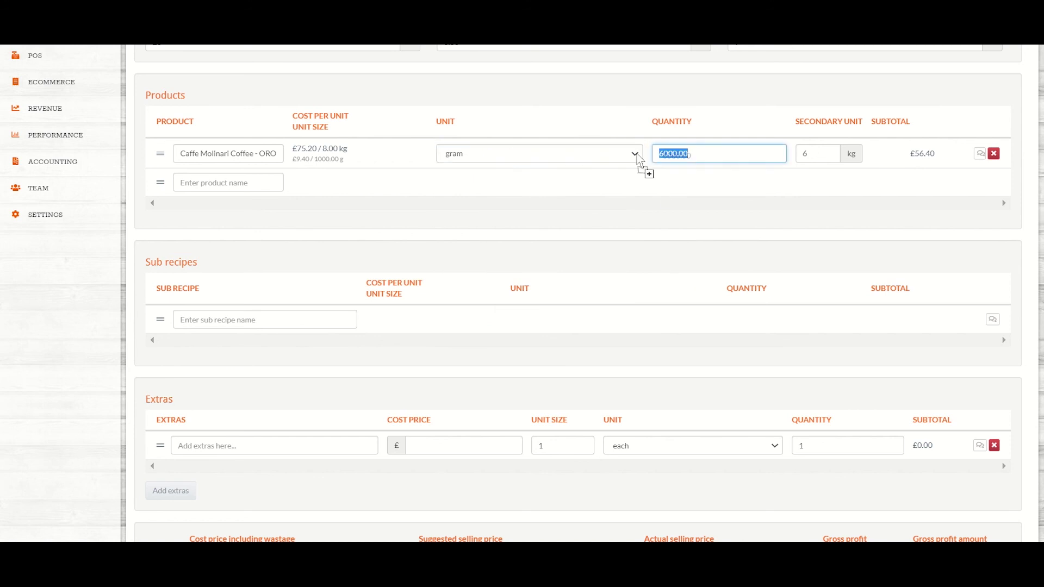
{"action": "type", "text": "160"}
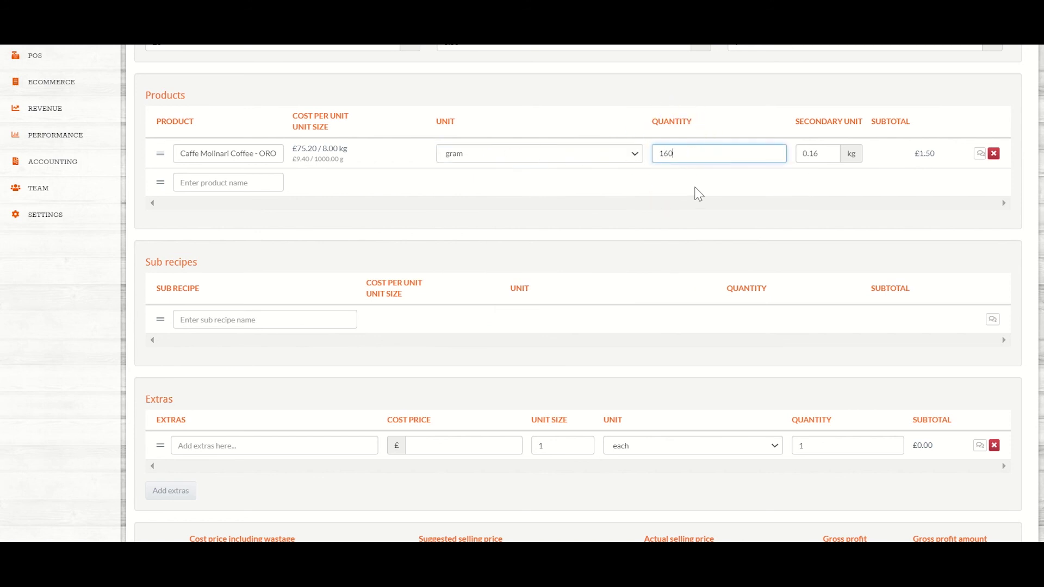
{"action": "left_click", "coordinate": [696, 194]}
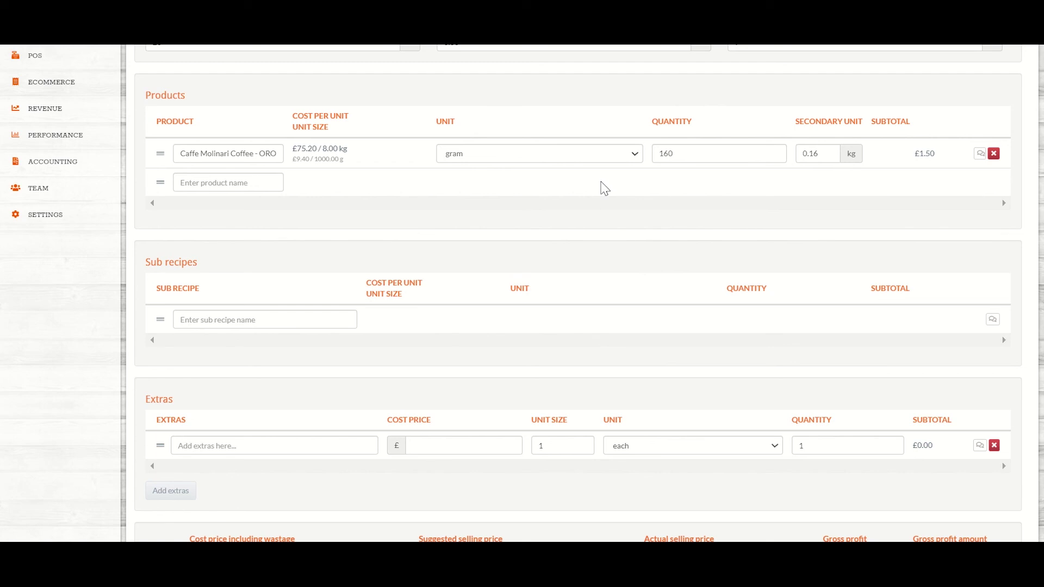
Search 'gomm', add MONIN GOMME, and set it to 250 milliliter
{"action": "left_click", "coordinate": [243, 181]}
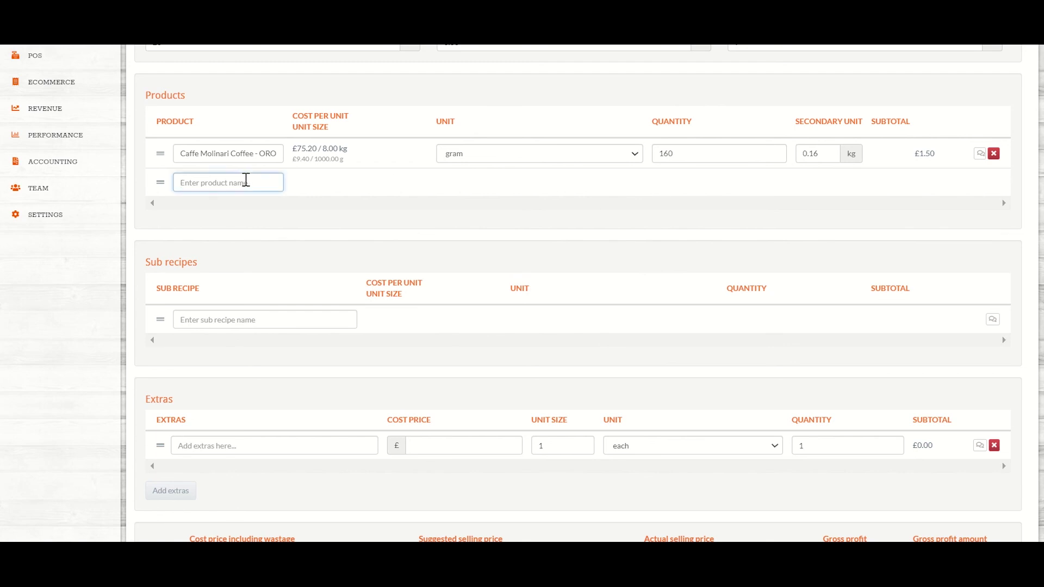
{"action": "type", "text": "gomm"}
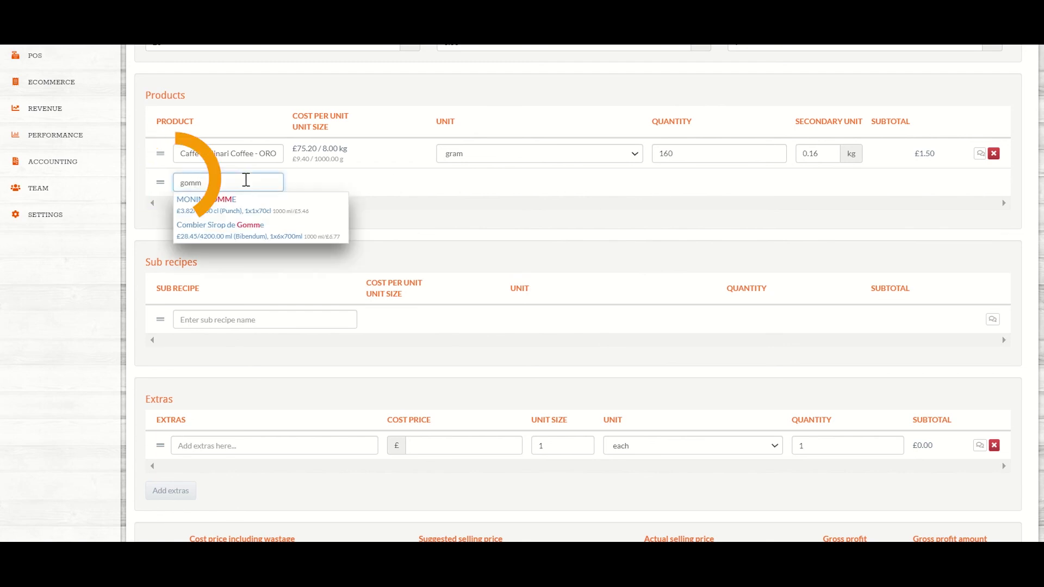
{"action": "left_click", "coordinate": [253, 208]}
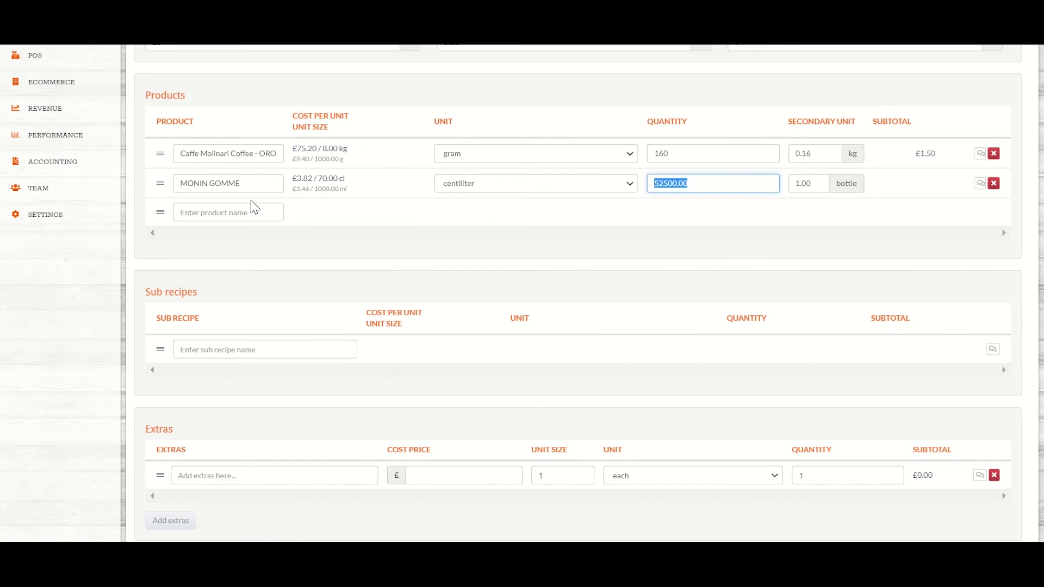
{"action": "left_click", "coordinate": [500, 187]}
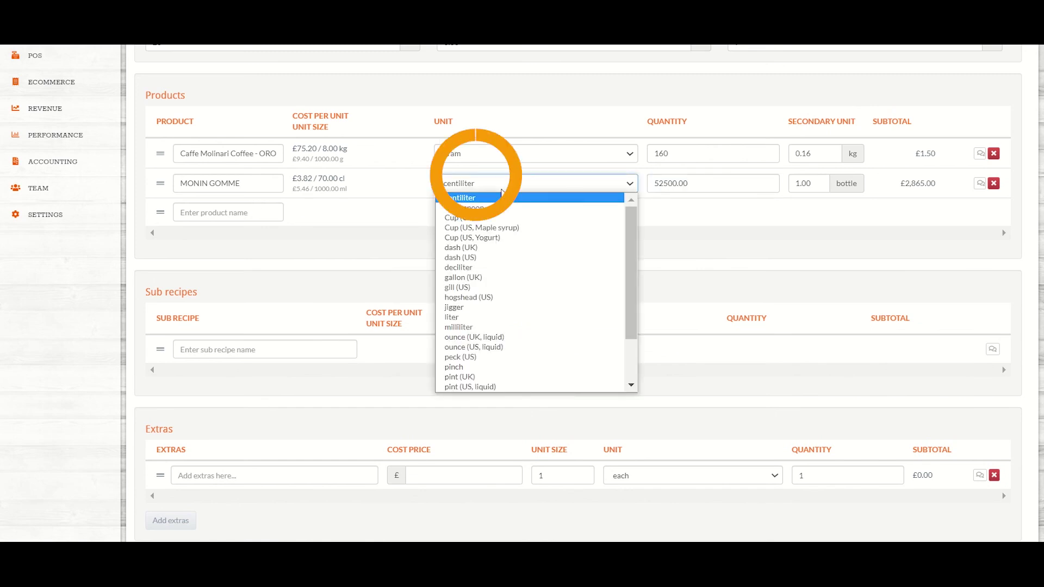
{"action": "left_click", "coordinate": [500, 327]}
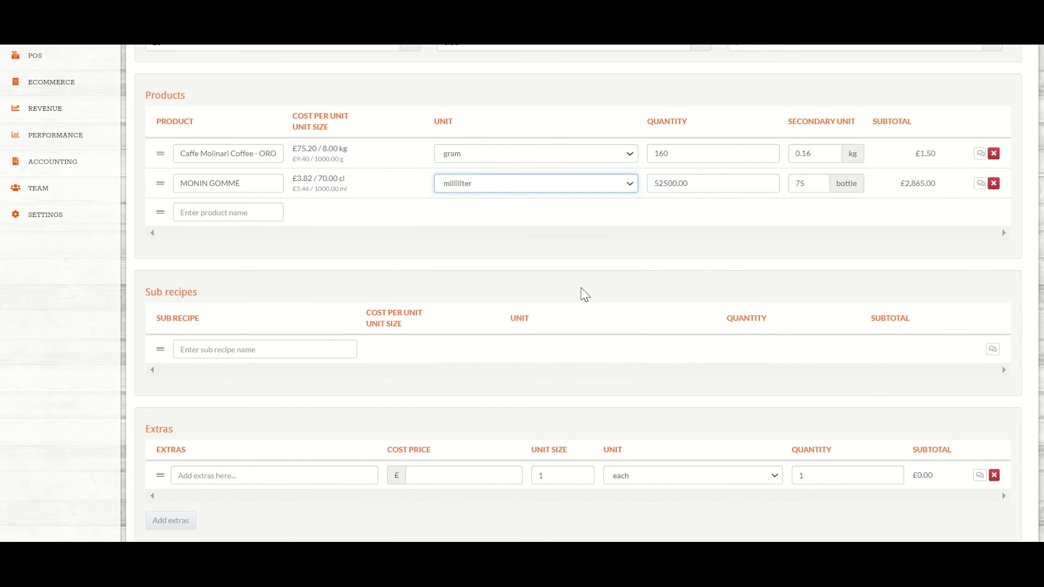
{"action": "left_click", "coordinate": [723, 183]}
{"action": "type", "text": "250"}
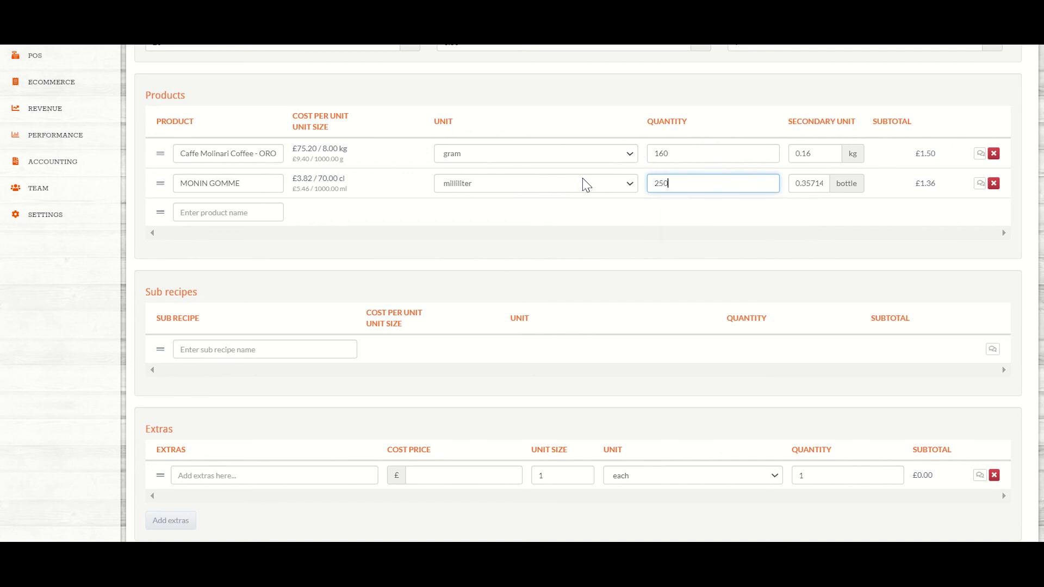
{"action": "left_click", "coordinate": [705, 216]}
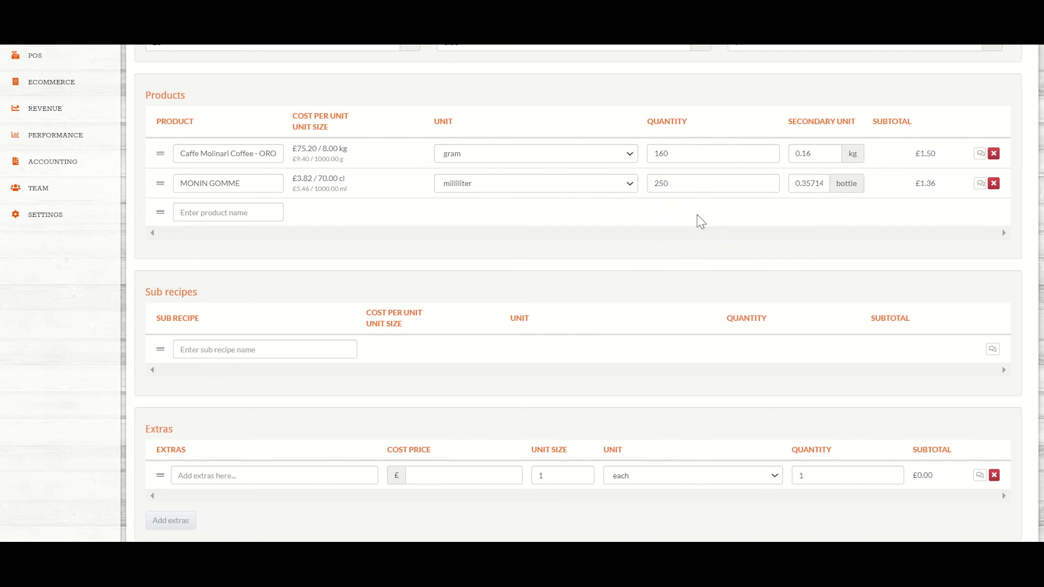
{"action": "scroll", "coordinate": [718, 196], "scroll_direction": "up", "scroll_amount": 1}
{"action": "scroll", "coordinate": [732, 202], "scroll_direction": "up", "scroll_amount": 4}
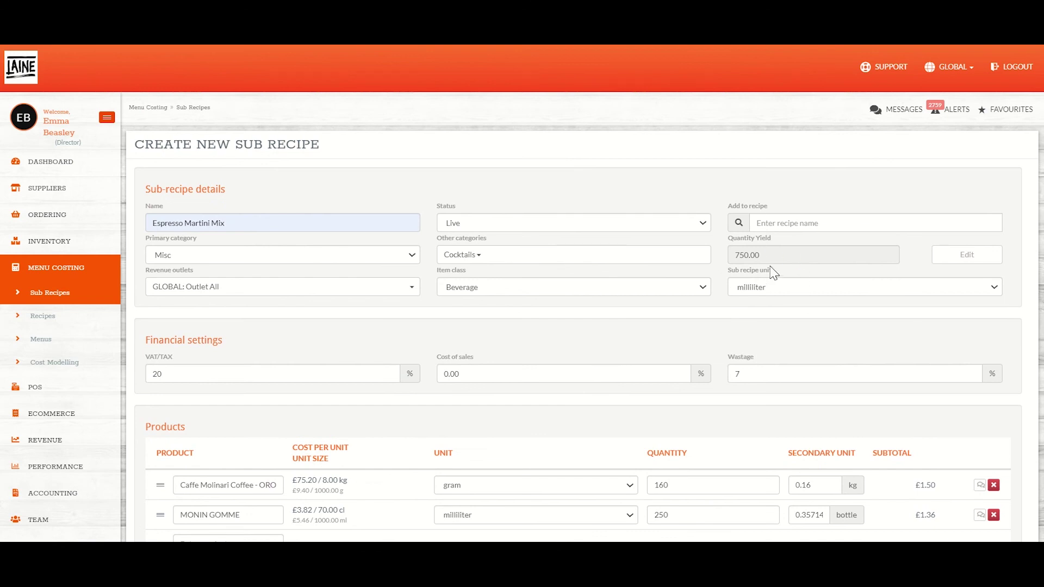
{"action": "scroll", "coordinate": [776, 273], "scroll_direction": "down", "scroll_amount": 7}
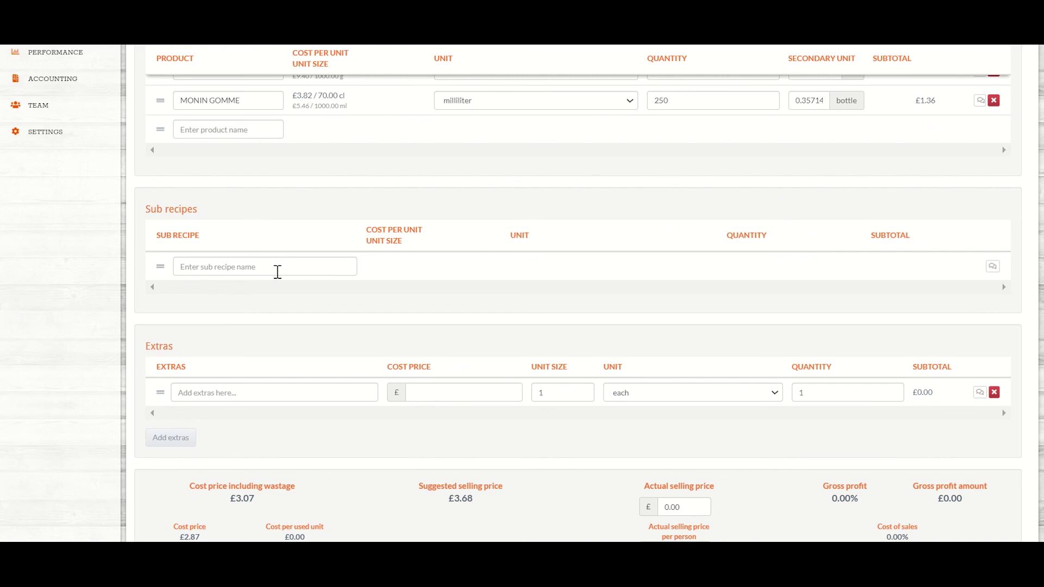
{"action": "scroll", "coordinate": [514, 294], "scroll_direction": "down", "scroll_amount": 3}
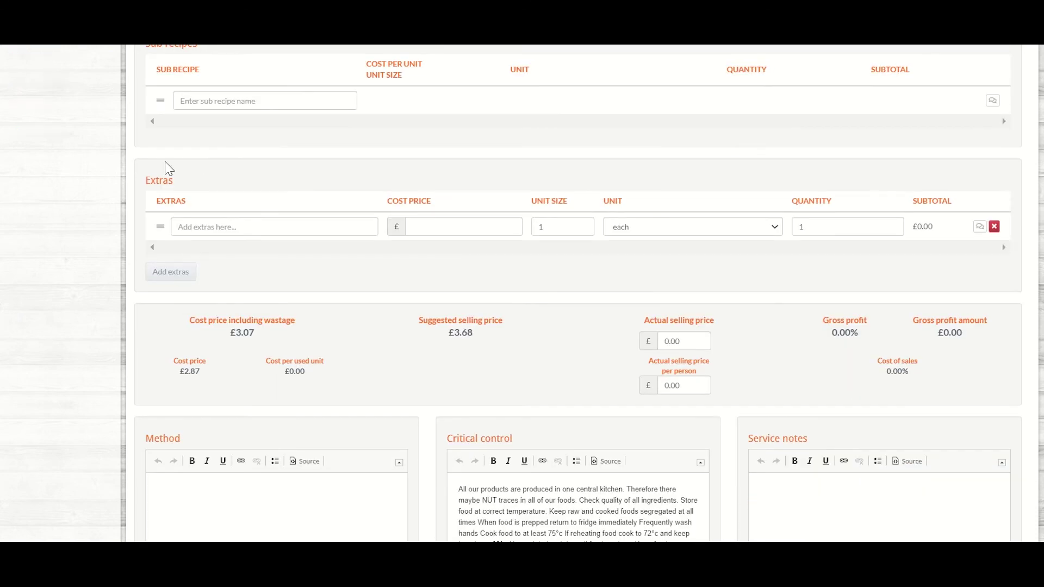
{"action": "scroll", "coordinate": [939, 288], "scroll_direction": "down", "scroll_amount": 2}
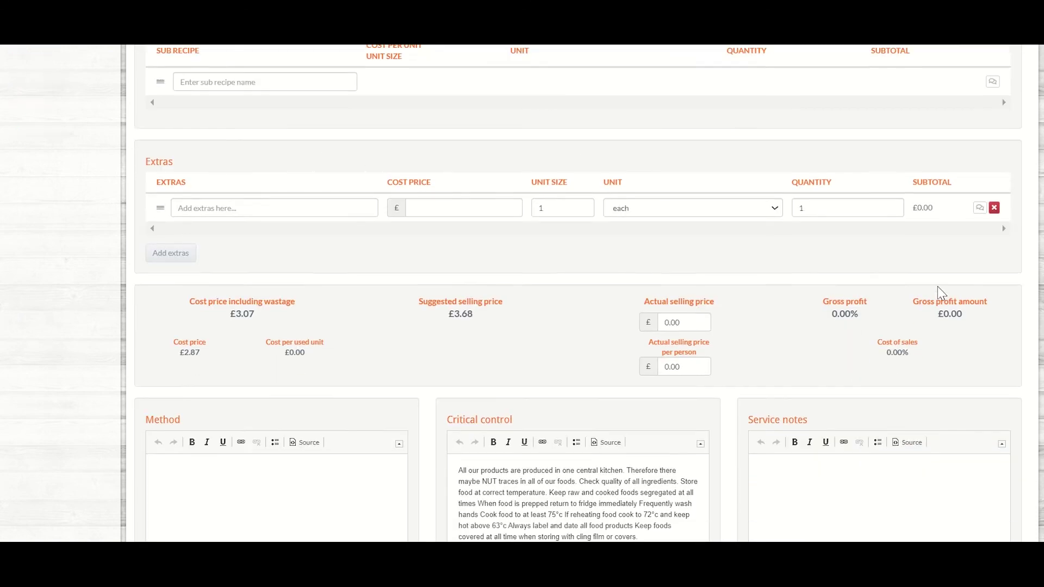
{"action": "scroll", "coordinate": [943, 294], "scroll_direction": "down", "scroll_amount": 2}
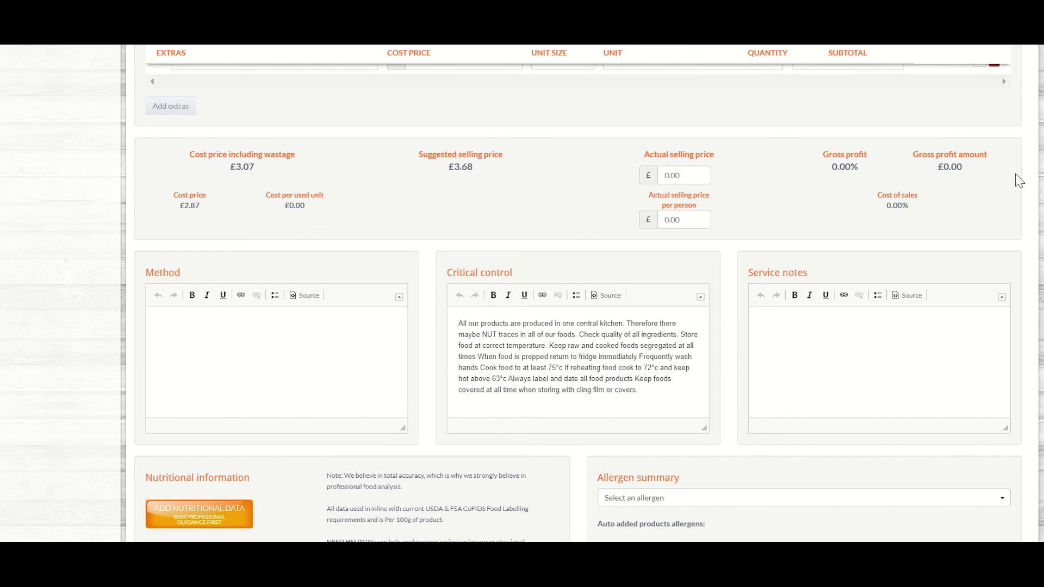
{"action": "scroll", "coordinate": [943, 171], "scroll_direction": "down", "scroll_amount": 2}
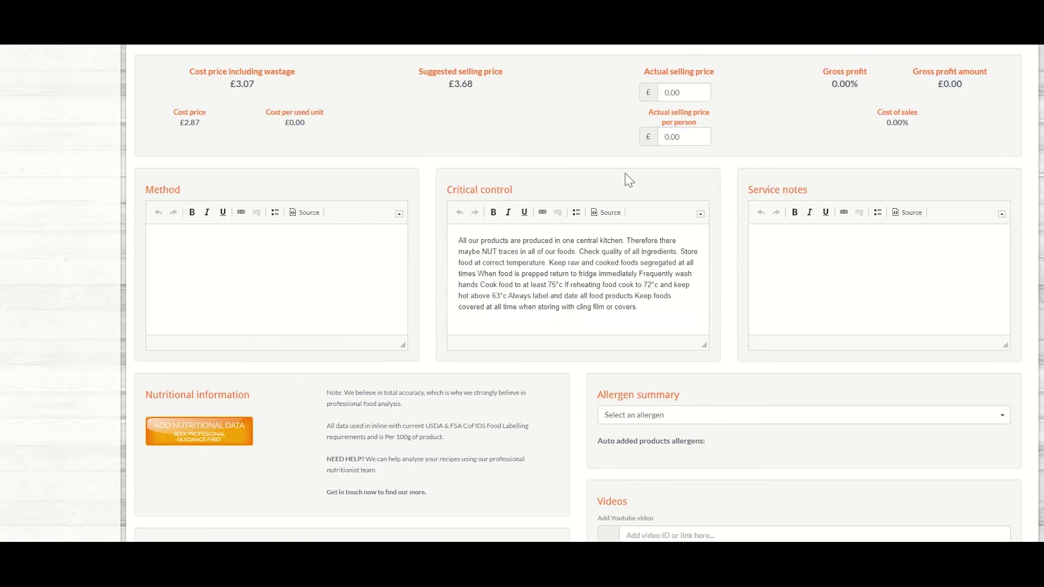
{"action": "scroll", "coordinate": [317, 174], "scroll_direction": "down", "scroll_amount": 2}
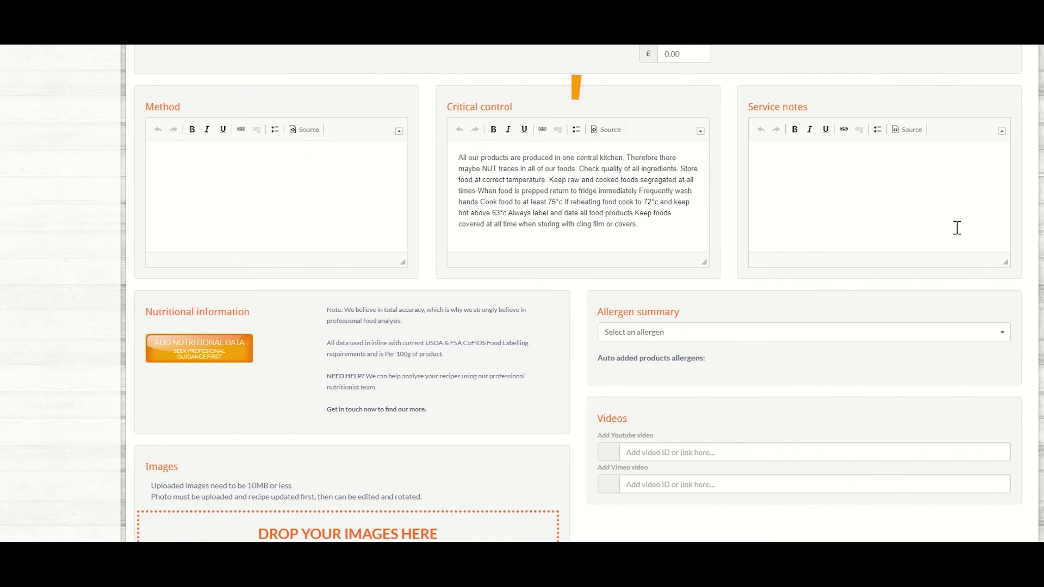
{"action": "left_click", "coordinate": [854, 174]}
{"action": "scroll", "coordinate": [461, 218], "scroll_direction": "down", "scroll_amount": 3}
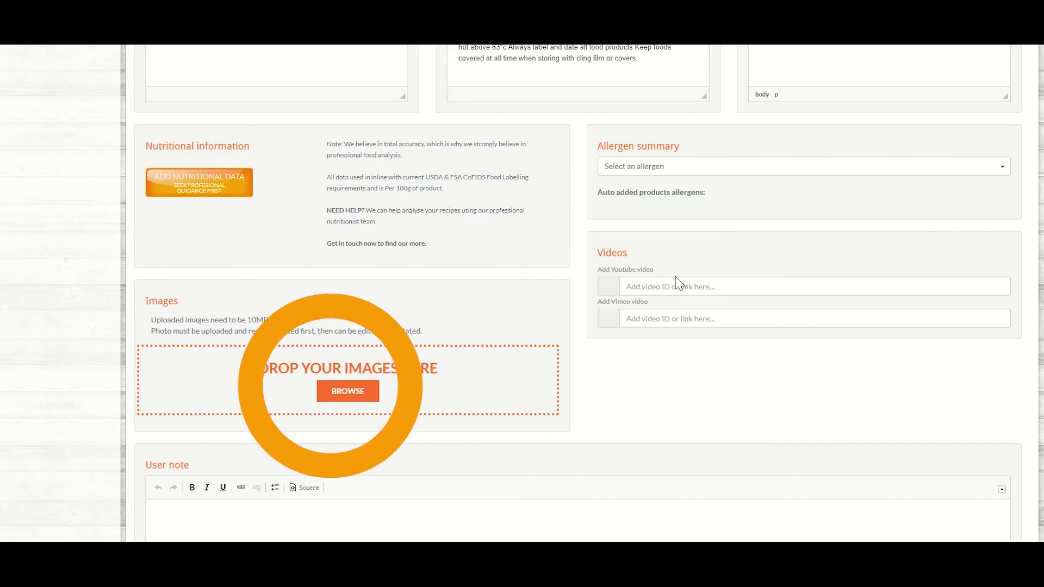
{"action": "scroll", "coordinate": [715, 364], "scroll_direction": "up", "scroll_amount": 3}
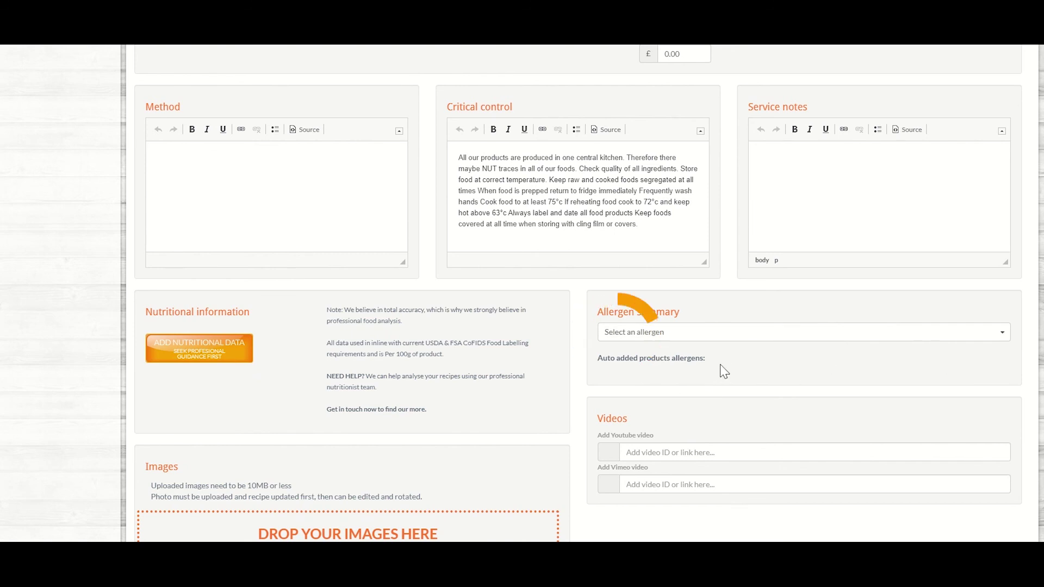
Mark Celery as May contain in the allergen summary, then scroll down to Create
{"action": "left_click", "coordinate": [686, 345]}
{"action": "scroll", "coordinate": [765, 310], "scroll_direction": "down", "scroll_amount": 3}
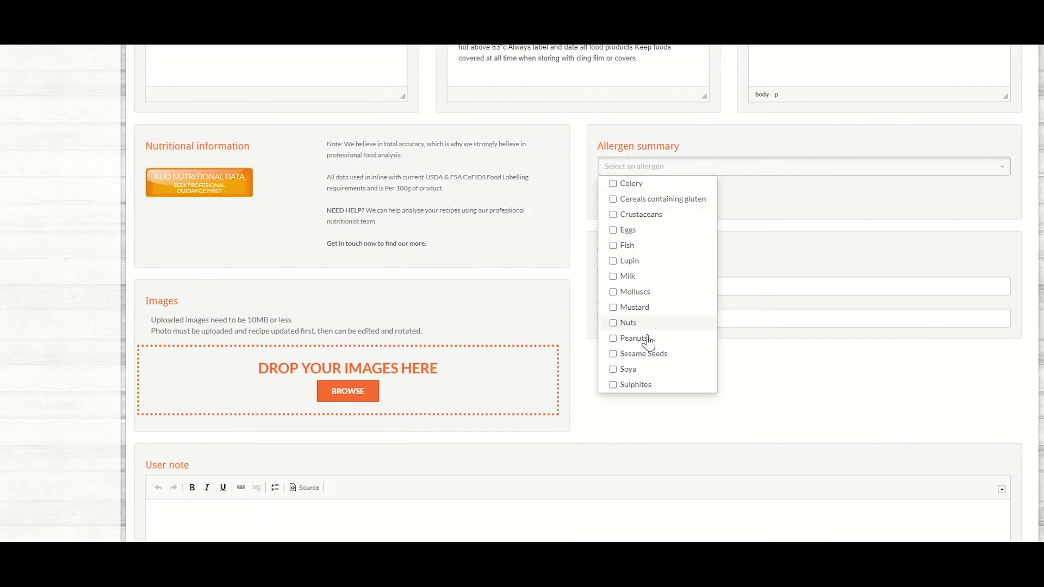
{"action": "left_click", "coordinate": [647, 186]}
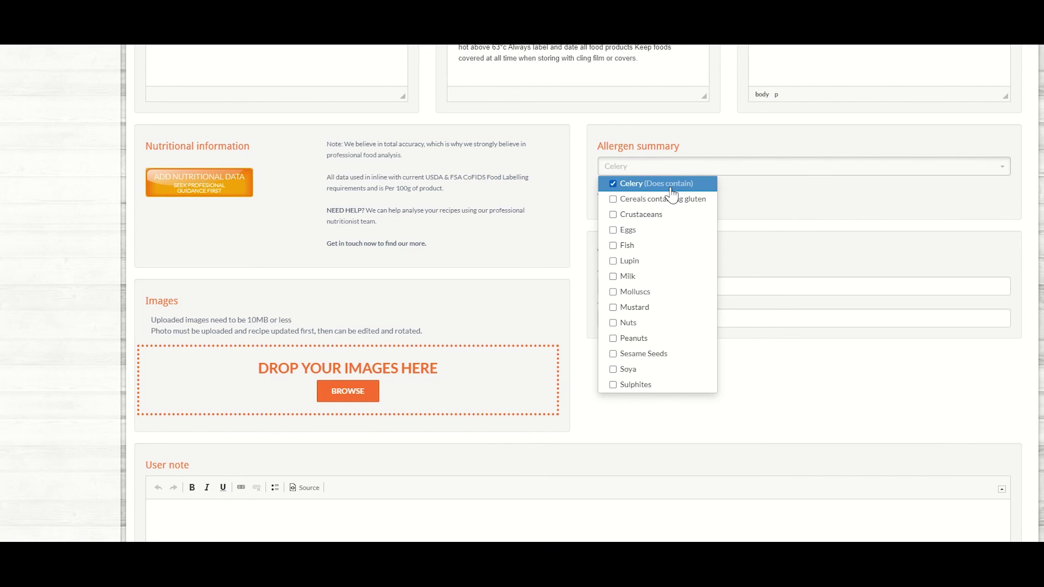
{"action": "left_click", "coordinate": [646, 185]}
{"action": "left_click", "coordinate": [619, 183]}
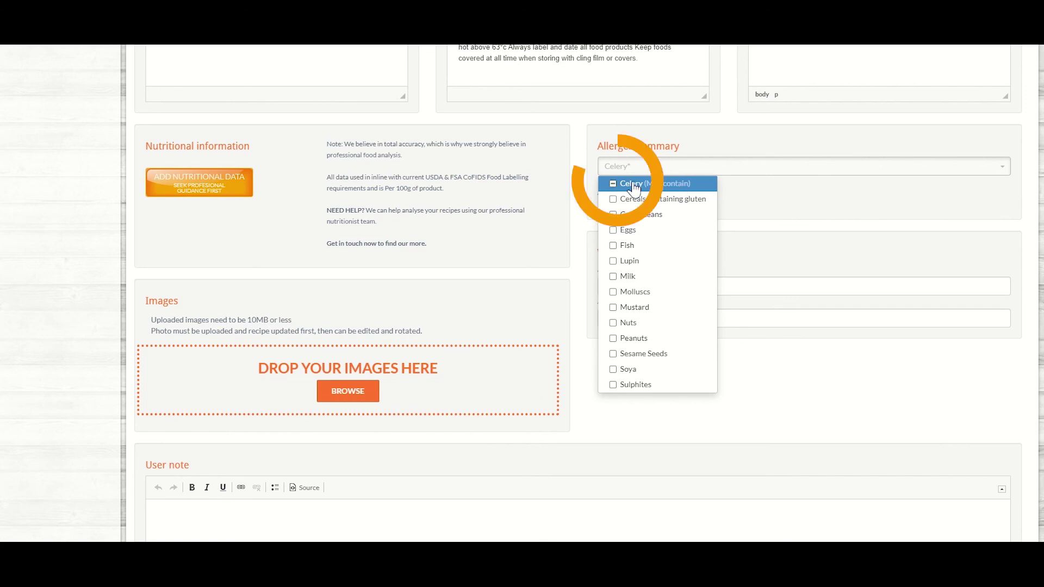
{"action": "left_click", "coordinate": [760, 206]}
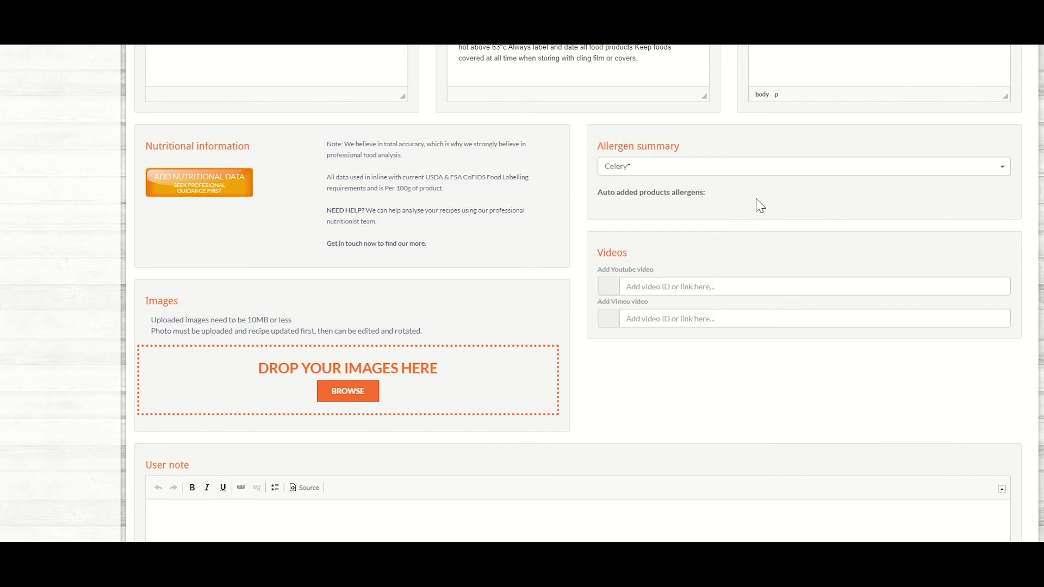
{"action": "scroll", "coordinate": [760, 206], "scroll_direction": "down", "scroll_amount": 3}
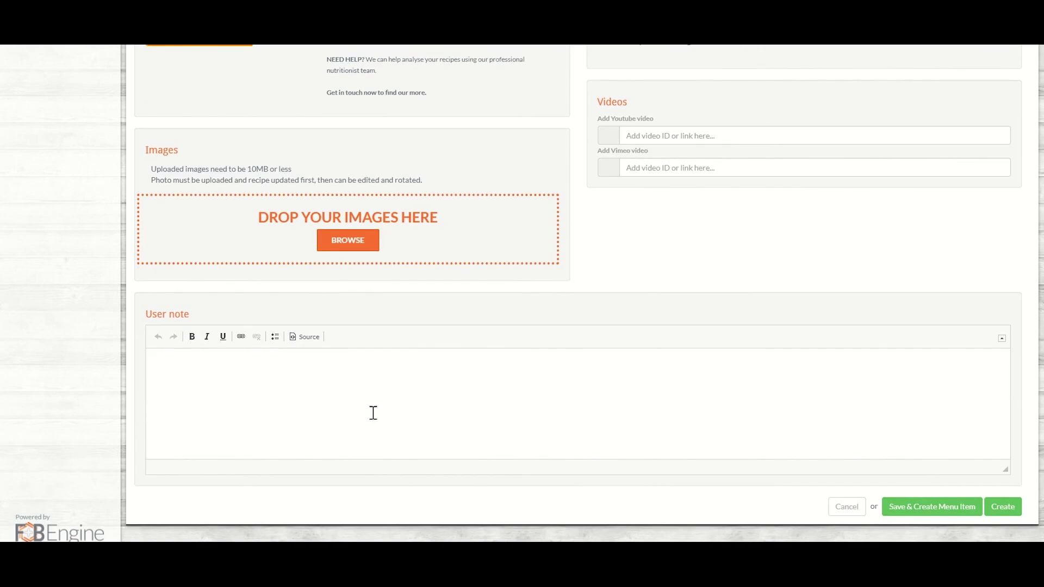